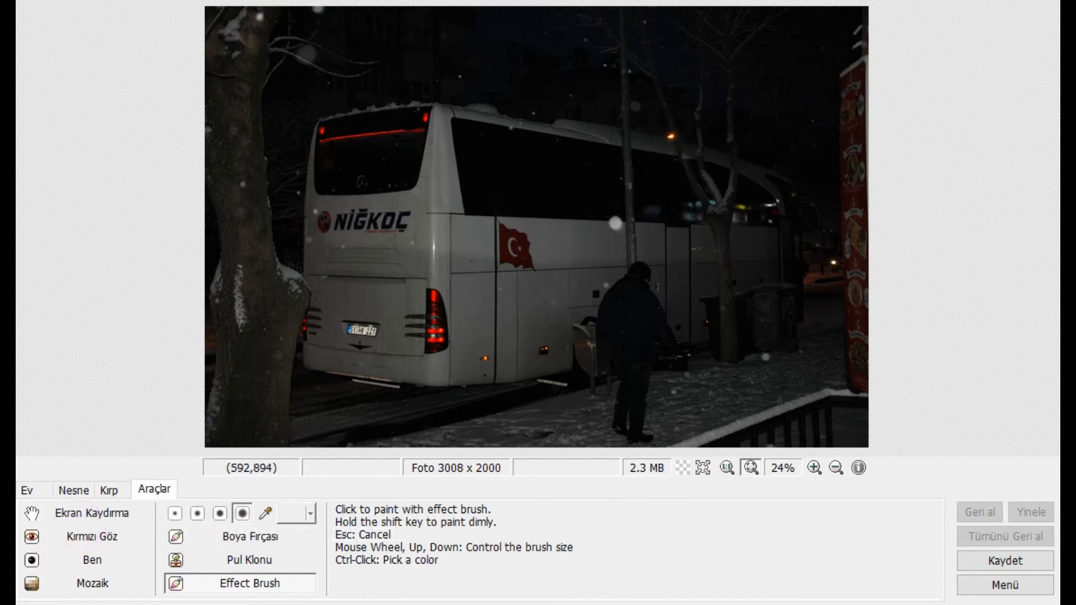
Brighten the bus's rear panel and side bodywork with the Effect Brush using the Parlaklaştır effect
{"action": "mouse_move", "coordinate": [329, 255]}
{"action": "left_mouse_down"}
{"action": "mouse_move", "coordinate": [332, 368]}
{"action": "mouse_move", "coordinate": [507, 373]}
{"action": "mouse_move", "coordinate": [570, 356]}
{"action": "left_mouse_up"}
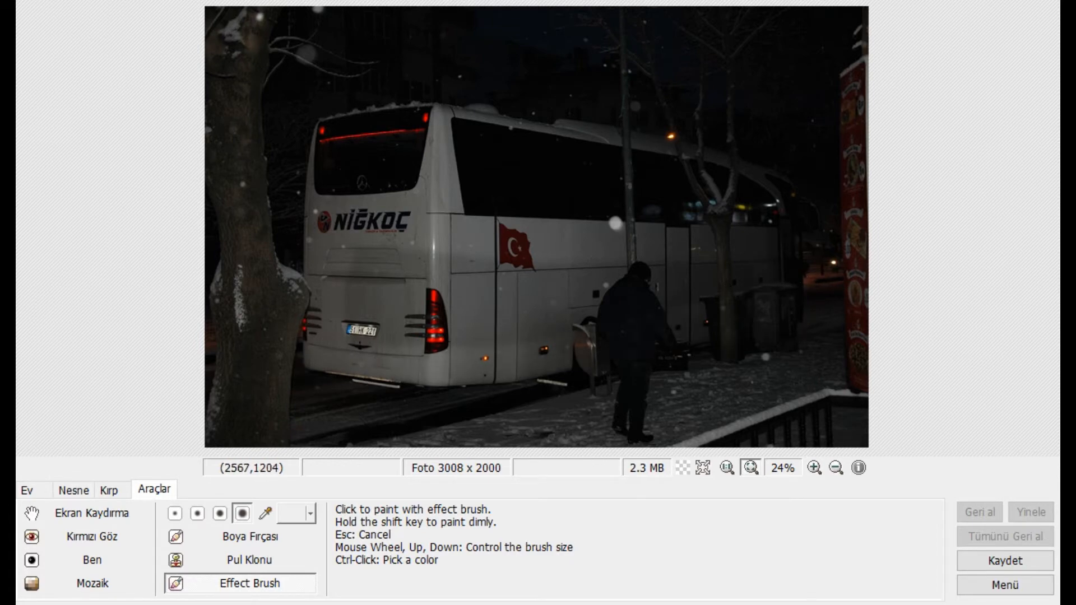
{"action": "mouse_move", "coordinate": [739, 278]}
{"action": "left_mouse_down"}
{"action": "mouse_move", "coordinate": [373, 277]}
{"action": "mouse_move", "coordinate": [375, 255]}
{"action": "left_mouse_up"}
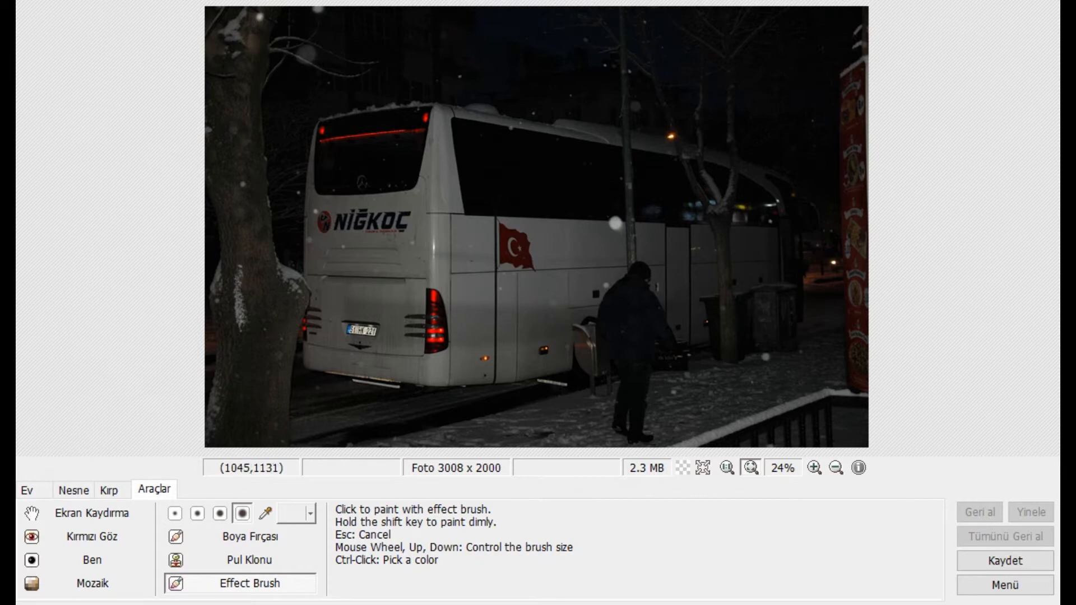
{"action": "left_click_drag", "start_coordinate": [598, 318], "coordinate": [314, 326]}
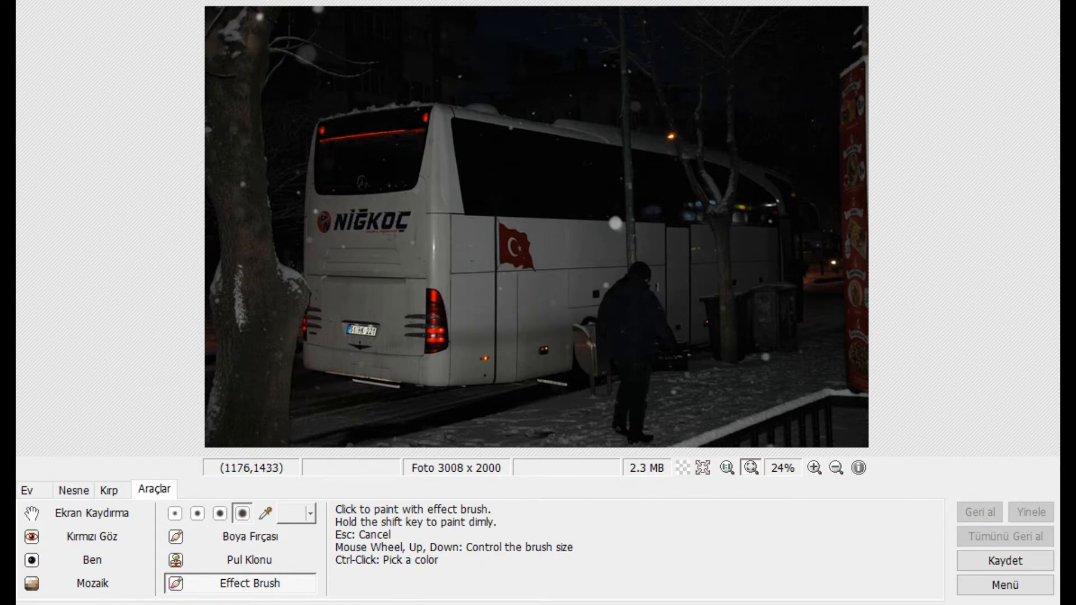
{"action": "left_click_drag", "start_coordinate": [464, 322], "coordinate": [672, 319]}
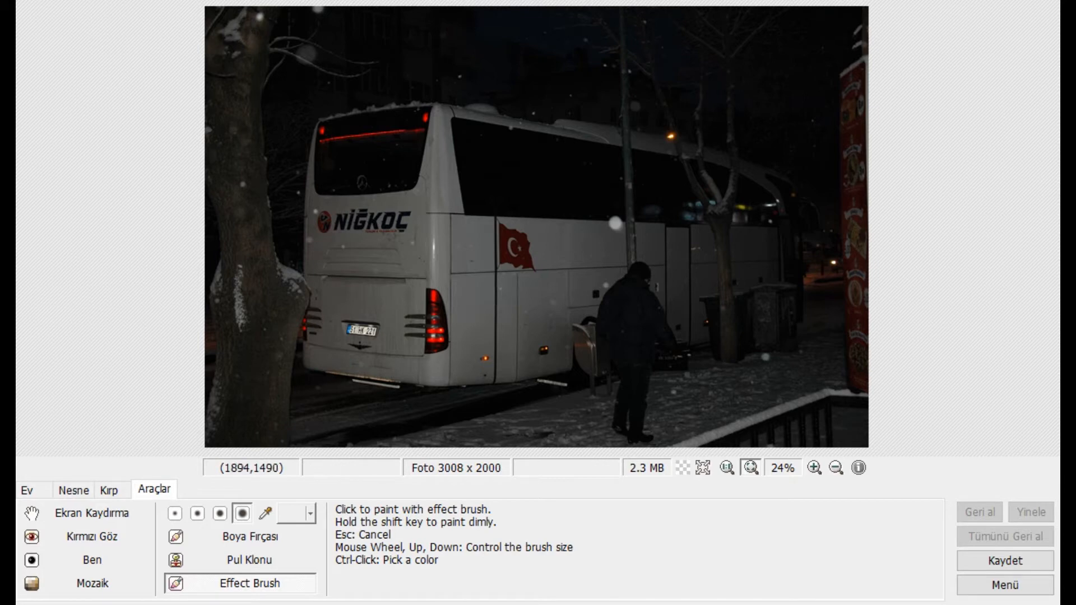
{"action": "left_click", "coordinate": [410, 359]}
Switch the Effect Brush to Derinleştir and after that to Koyulaştır
{"action": "left_click", "coordinate": [250, 583]}
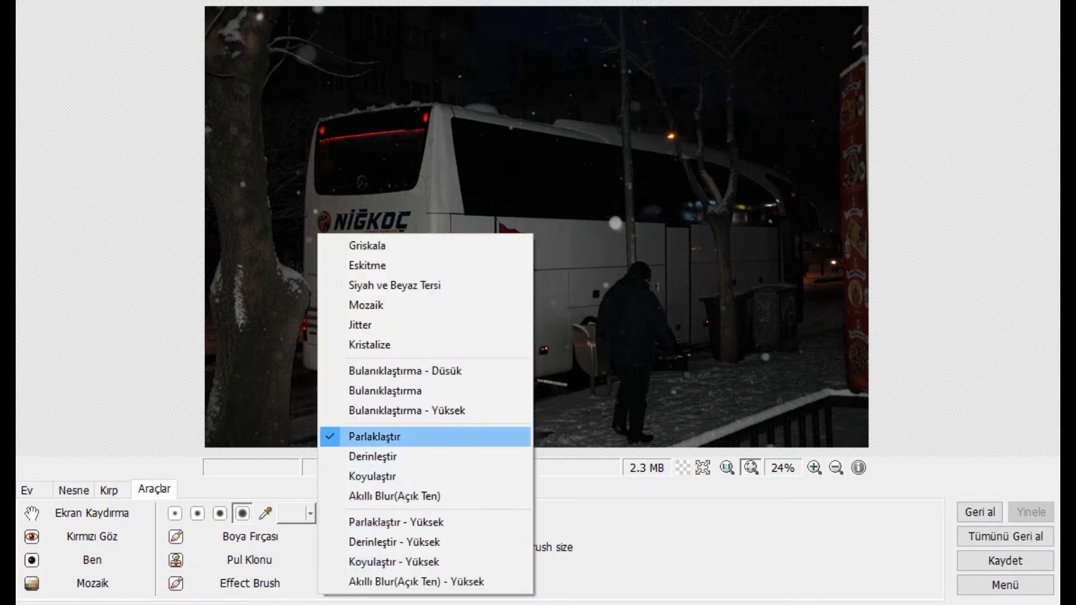
{"action": "left_click", "coordinate": [381, 456]}
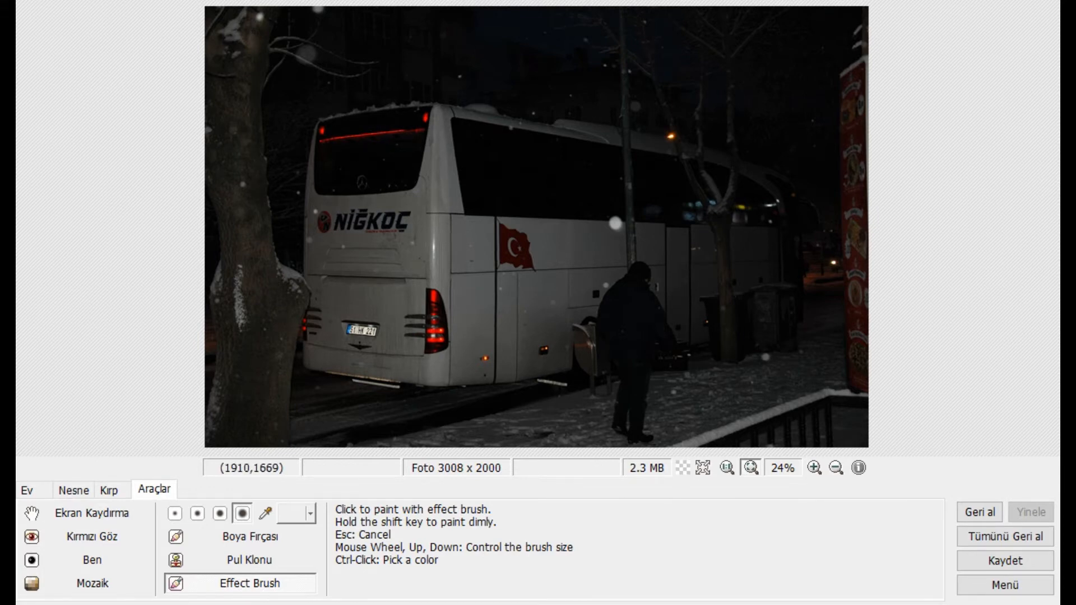
{"action": "left_click", "coordinate": [250, 583]}
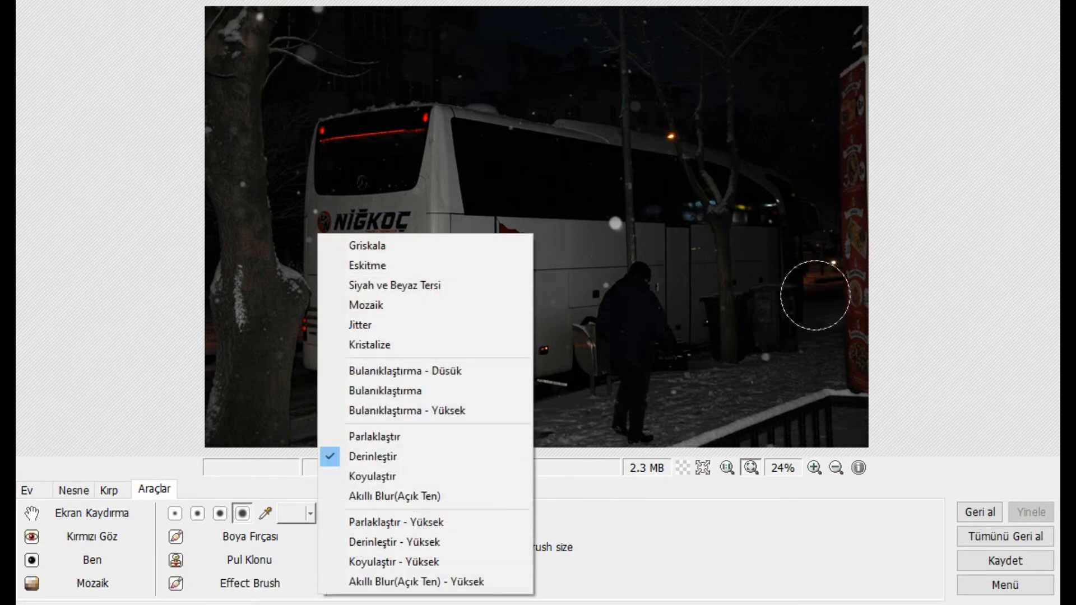
{"action": "left_click", "coordinate": [372, 476]}
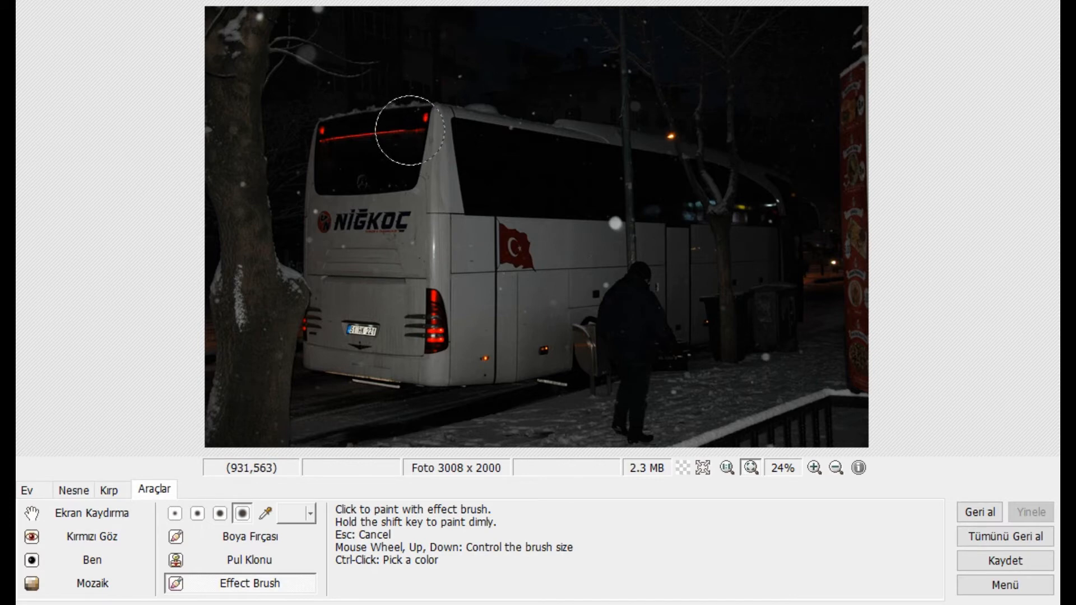
Undo the last brush stroke and darken a spot in the bus's rear window with a smaller brush
{"action": "scroll", "coordinate": [412, 131], "scroll_direction": "down", "scroll_amount": 2}
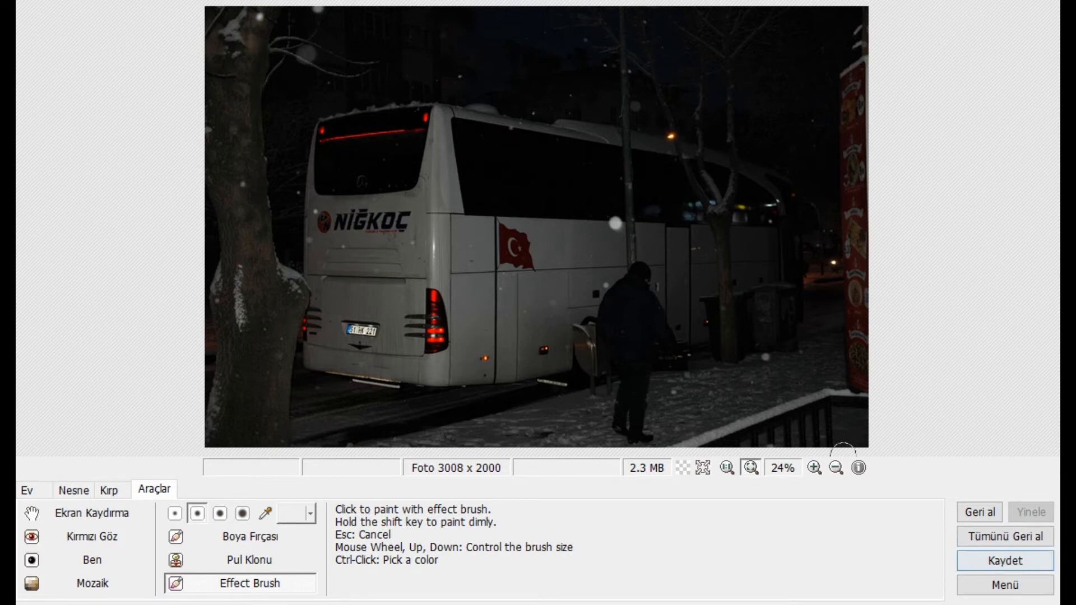
{"action": "left_click", "coordinate": [980, 512]}
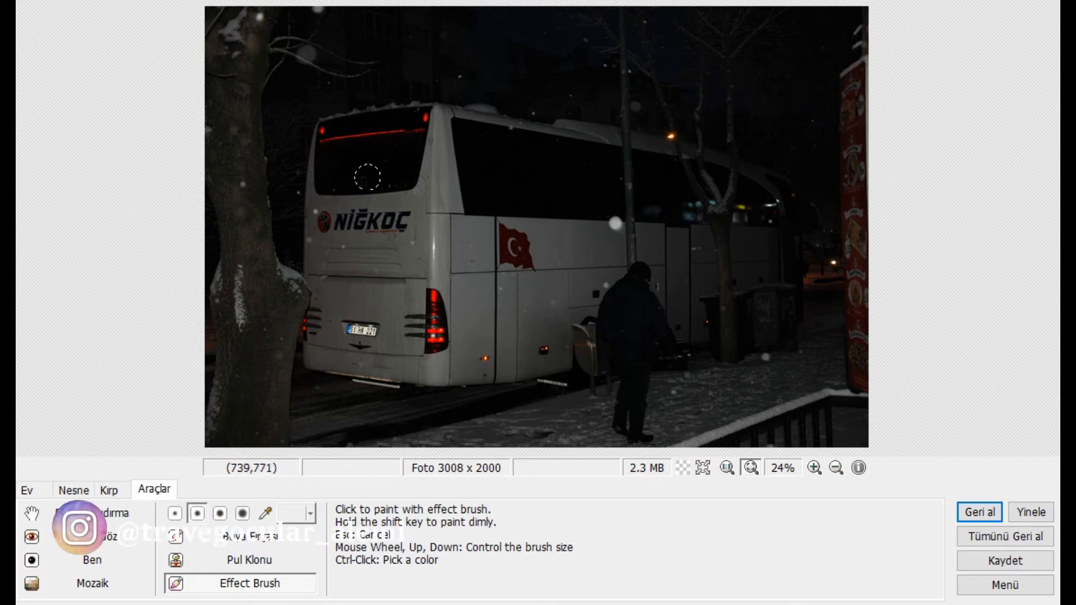
{"action": "left_click", "coordinate": [396, 181]}
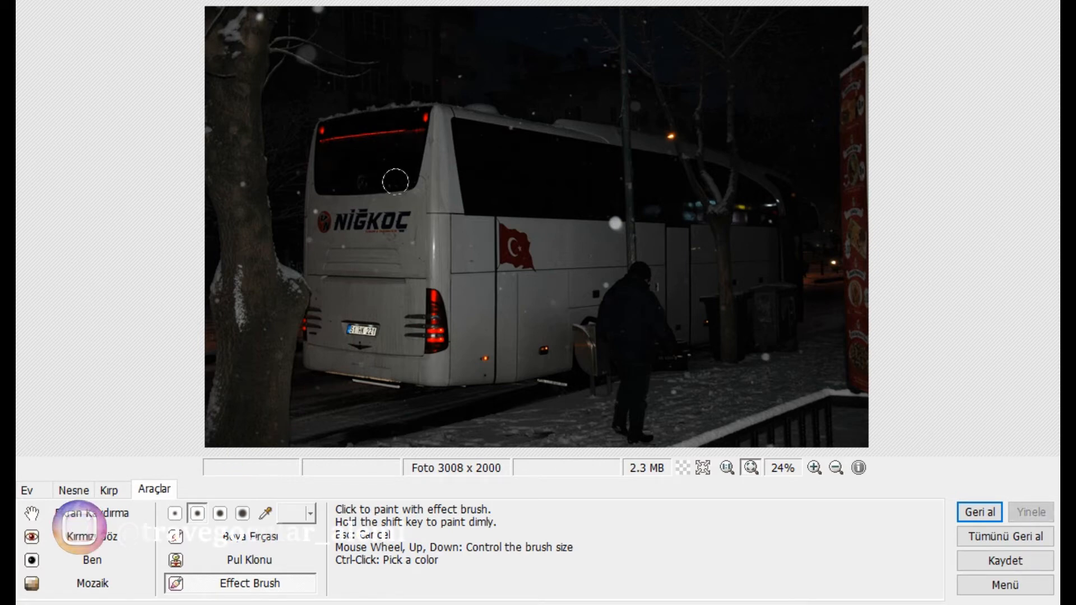
{"action": "key", "text": "Escape"}
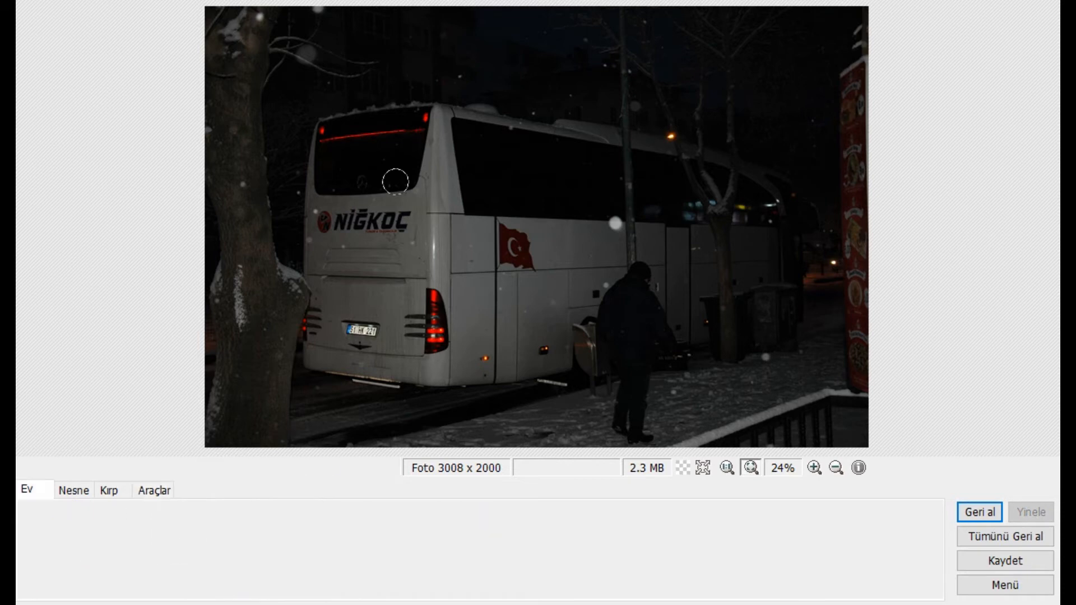
Try the Arka ışığı backlight correction at (+/-) 125% and at (+/-) 200%, undoing each one
{"action": "left_click", "coordinate": [552, 560]}
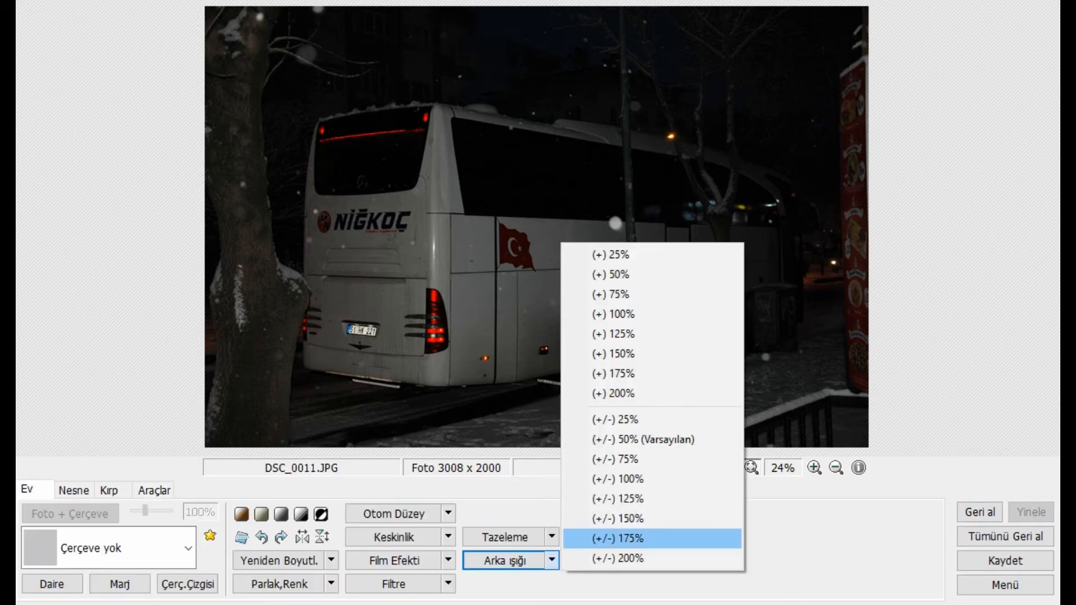
{"action": "left_click", "coordinate": [611, 500]}
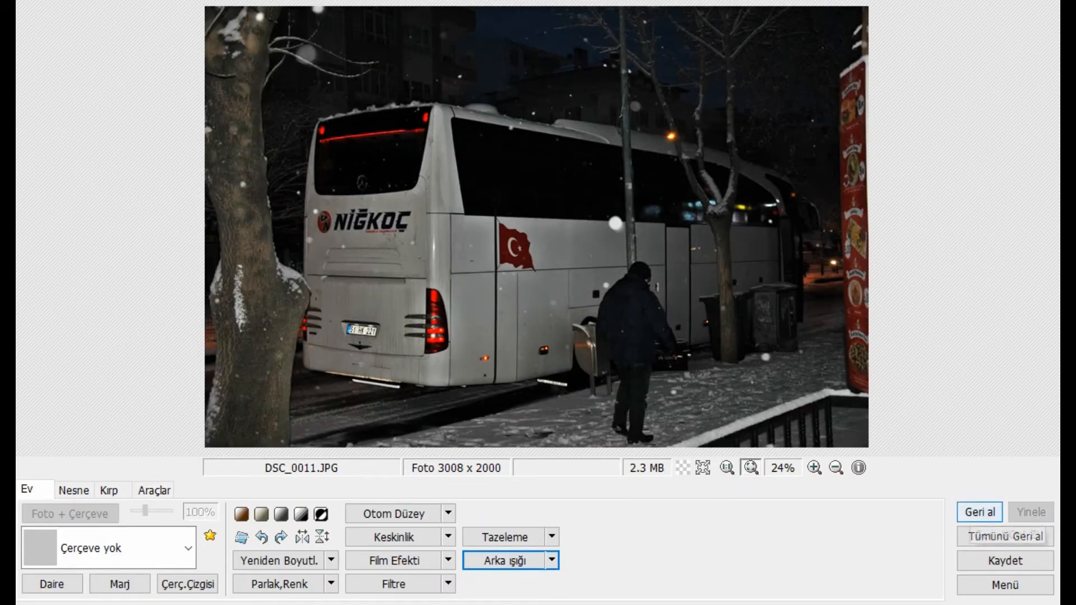
{"action": "left_click", "coordinate": [980, 512]}
{"action": "left_click", "coordinate": [552, 560]}
{"action": "left_click", "coordinate": [616, 559]}
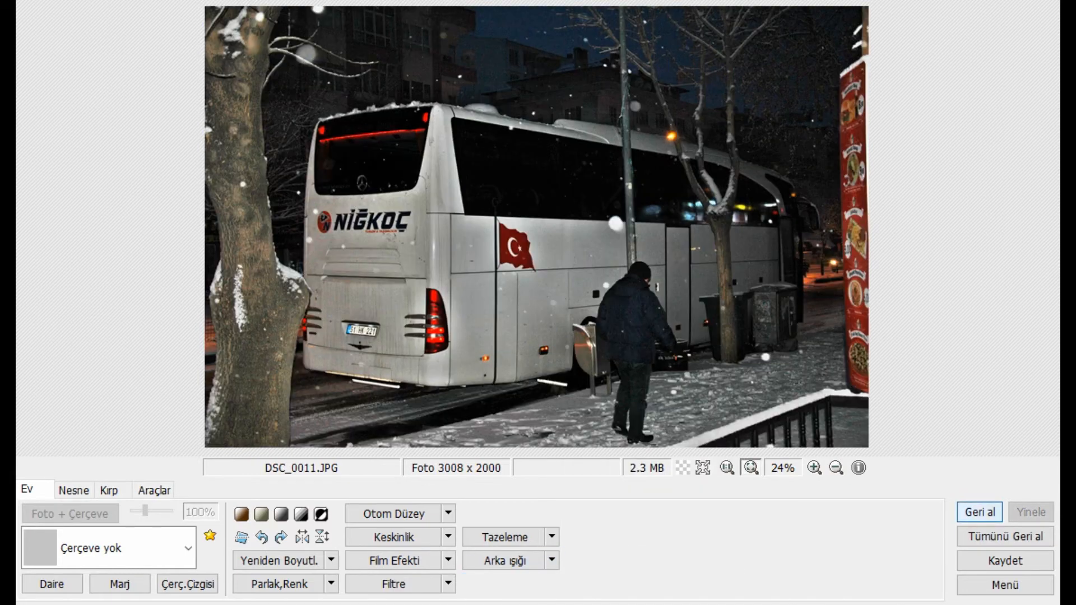
{"action": "left_click", "coordinate": [980, 512]}
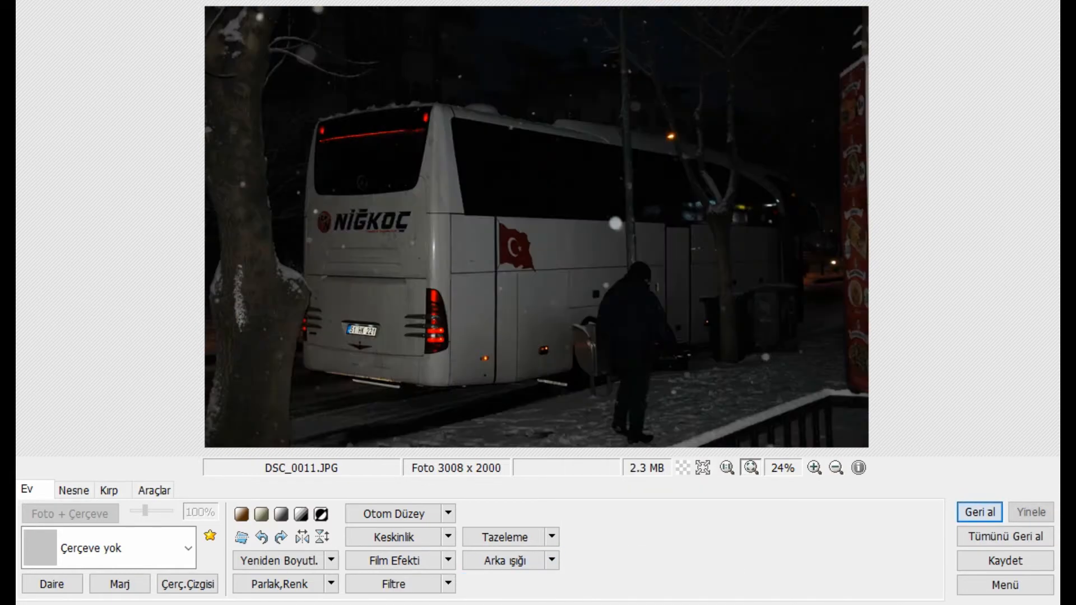
Try the Arka ışığı backlight correction at (+) 150% and undo it
{"action": "left_click", "coordinate": [552, 560]}
{"action": "left_click", "coordinate": [617, 354]}
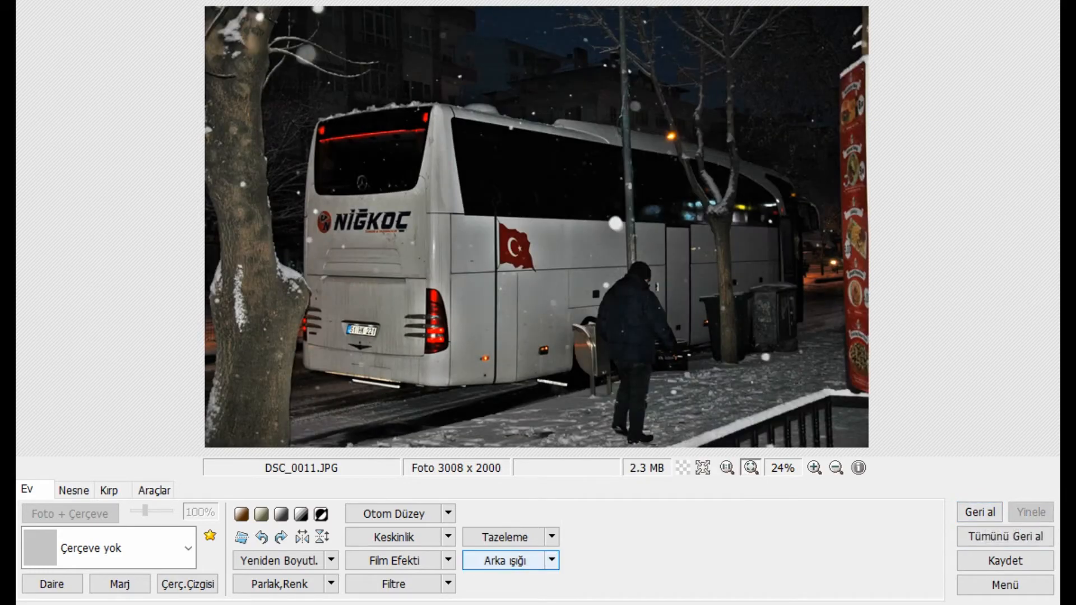
{"action": "left_click", "coordinate": [552, 560]}
{"action": "left_click", "coordinate": [980, 512]}
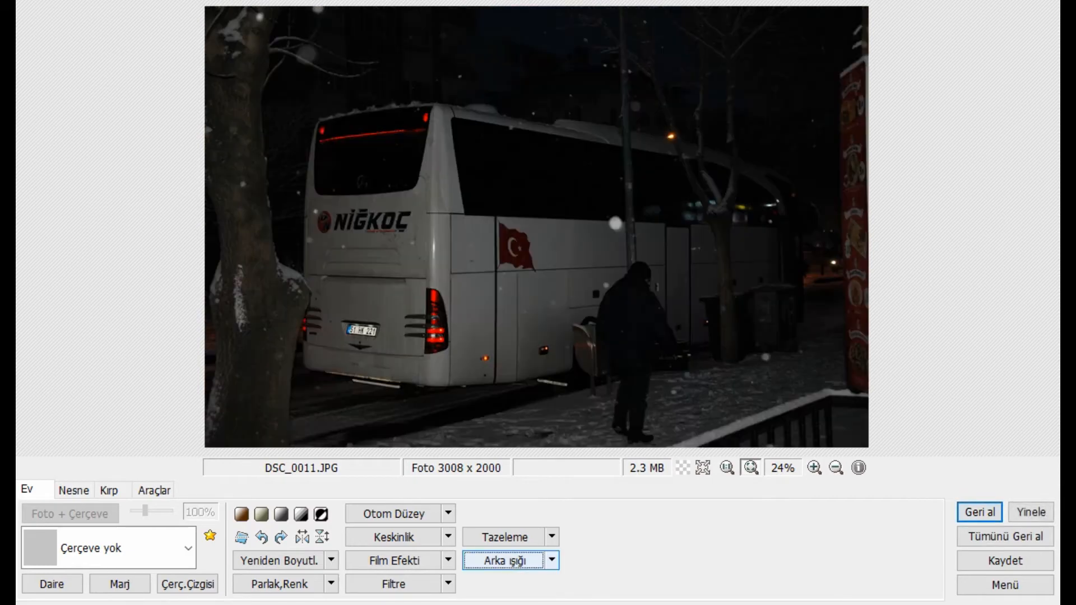
Apply the Arka ışığı backlight correction at (+) 100% and sharpen the photo with Keskinlik level 3
{"action": "left_click", "coordinate": [553, 561]}
{"action": "left_click", "coordinate": [616, 314]}
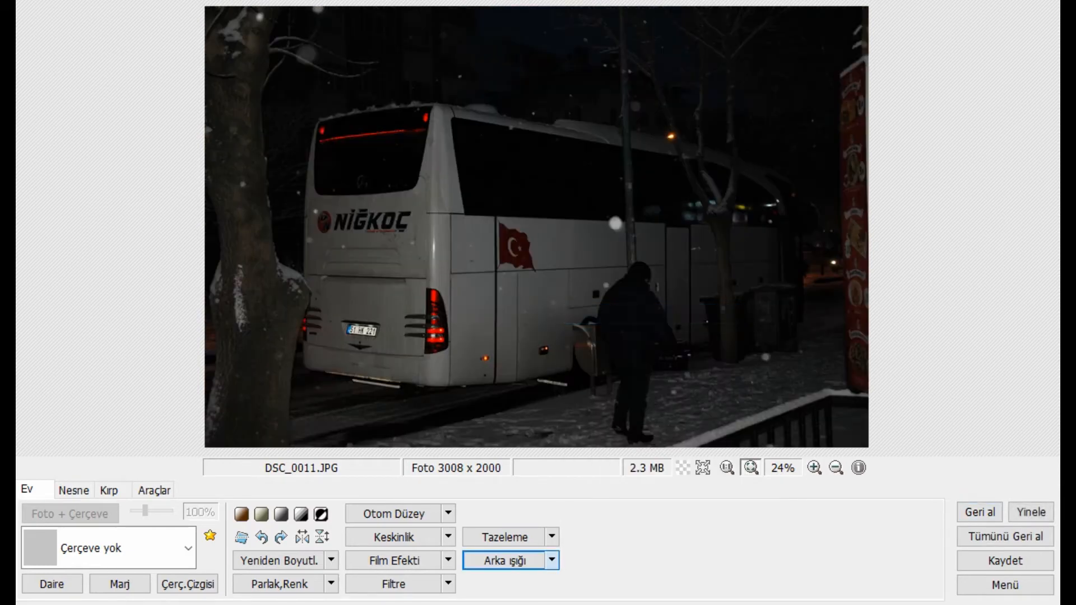
{"action": "left_click", "coordinate": [449, 537]}
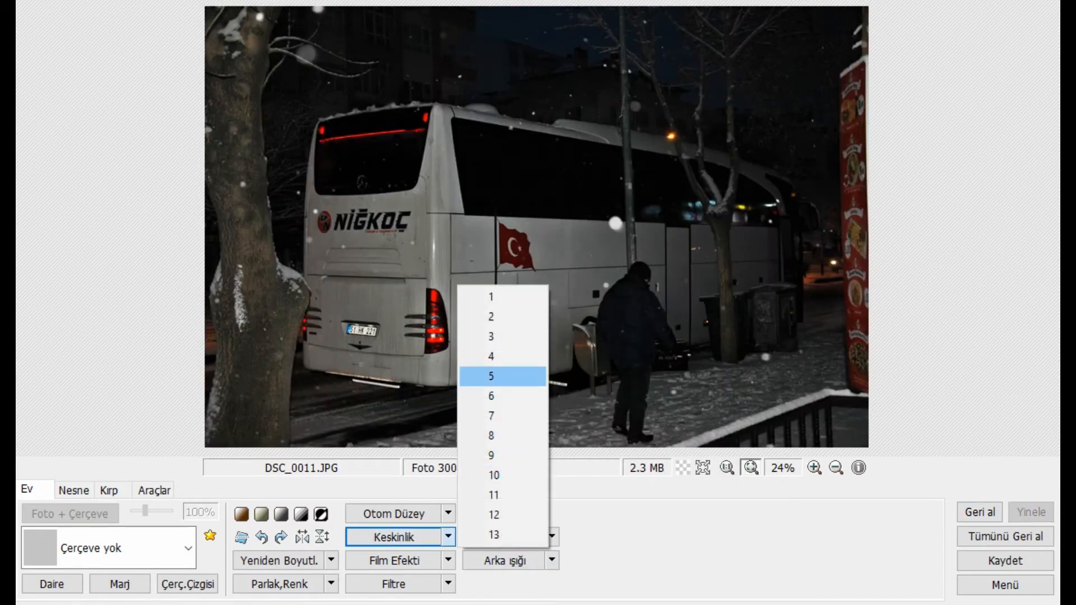
{"action": "left_click", "coordinate": [491, 337]}
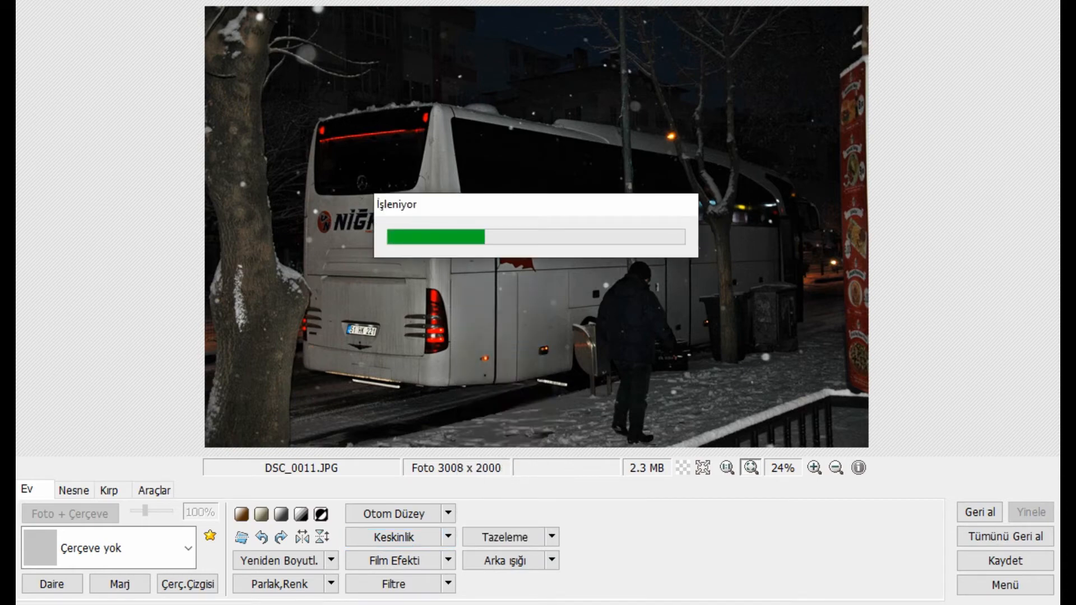
Apply the CT1 film effect to the photo at Düşük strength
{"action": "left_click", "coordinate": [448, 560]}
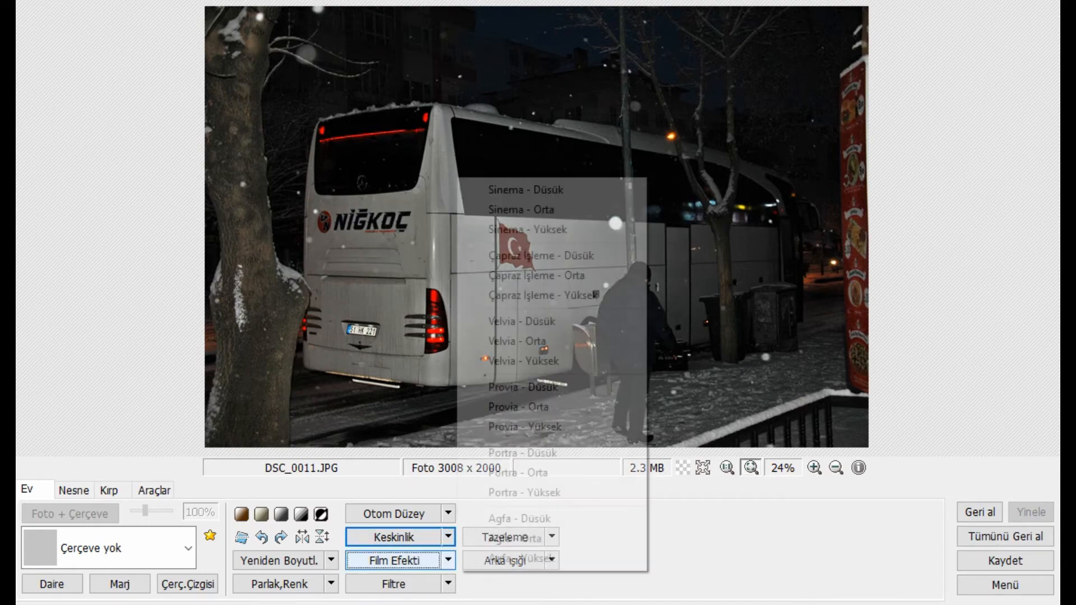
{"action": "left_click", "coordinate": [394, 560]}
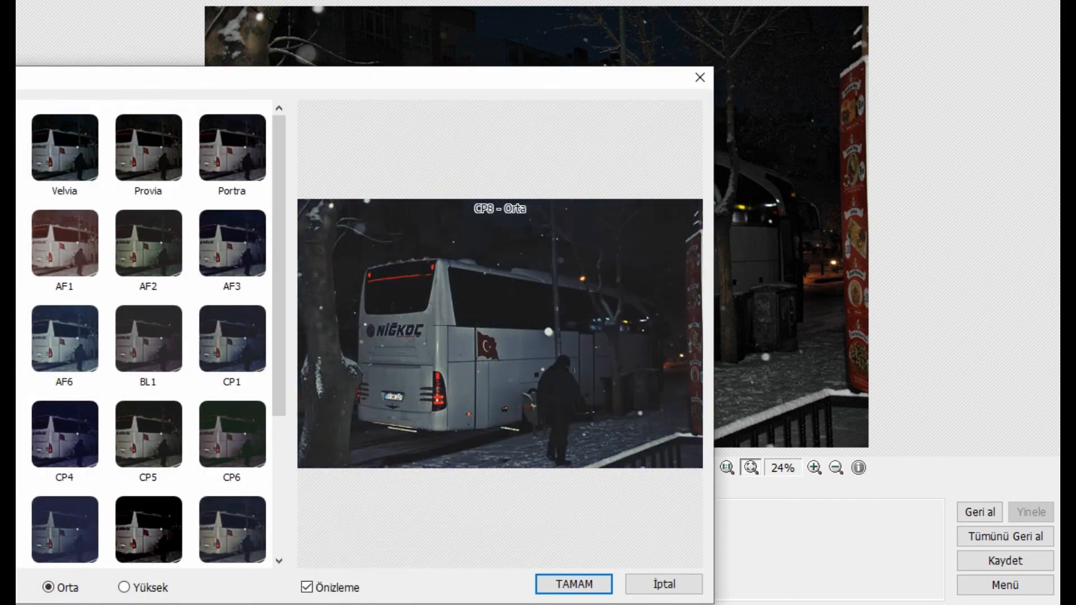
{"action": "left_click", "coordinate": [1, 588]}
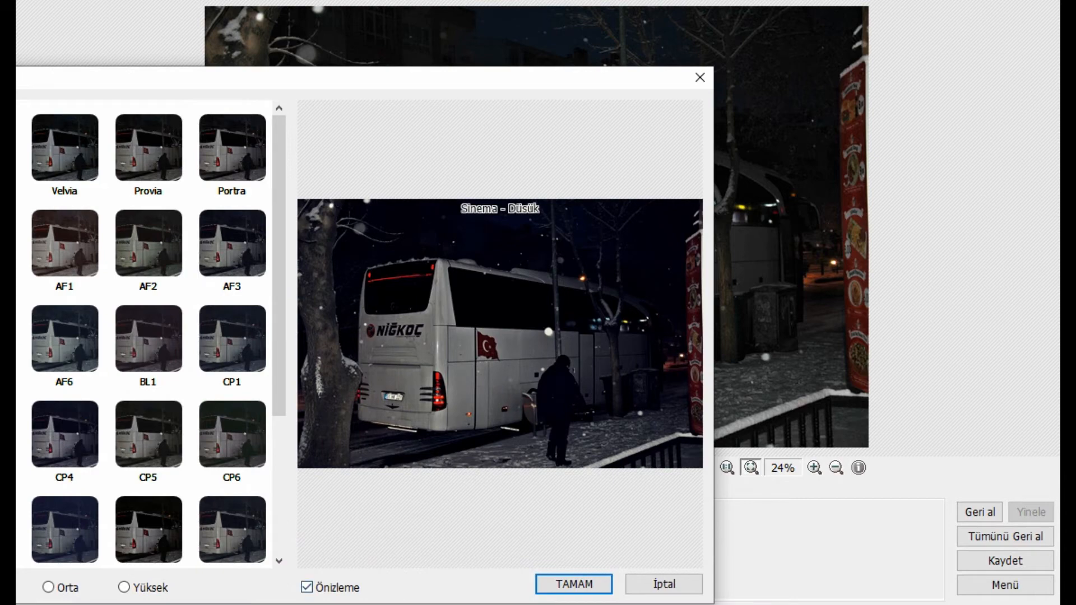
{"action": "scroll", "coordinate": [149, 336], "scroll_direction": "down", "scroll_amount": 4}
{"action": "left_click", "coordinate": [162, 321]}
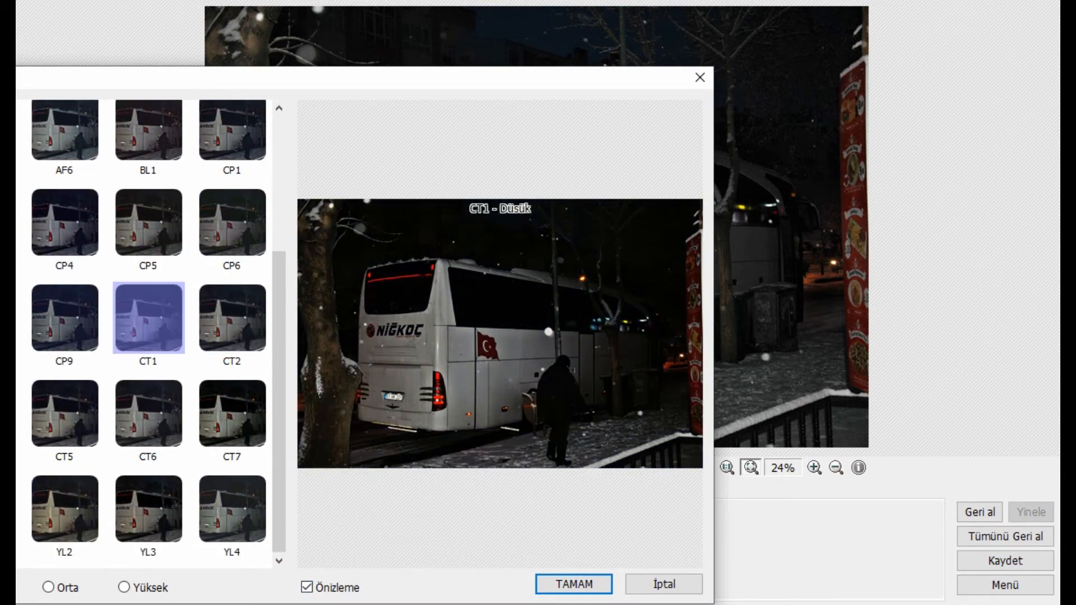
{"action": "key", "text": "Return"}
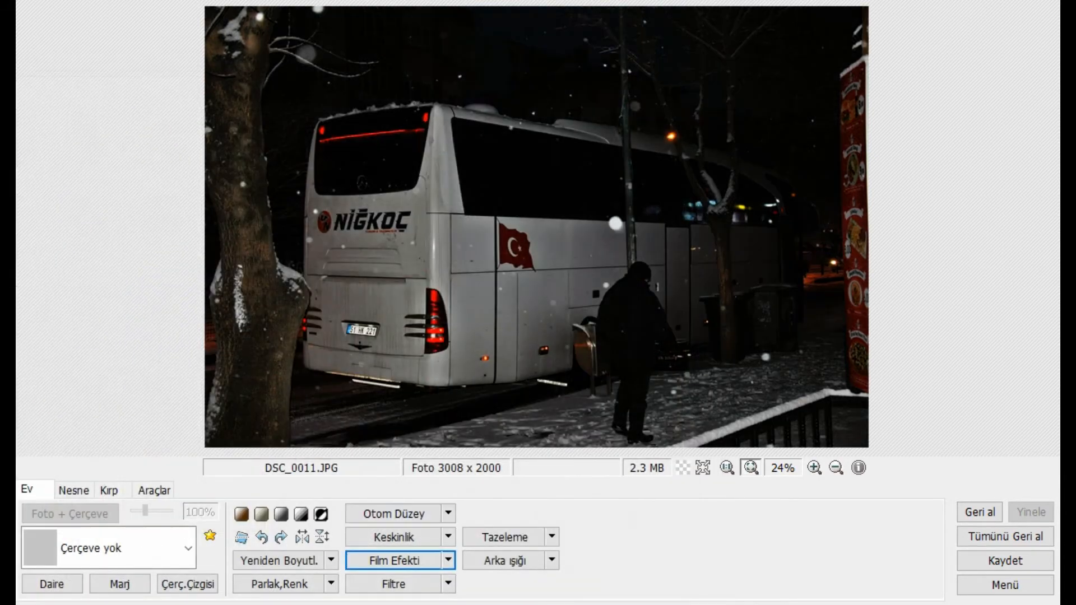
{"action": "left_click", "coordinate": [279, 584]}
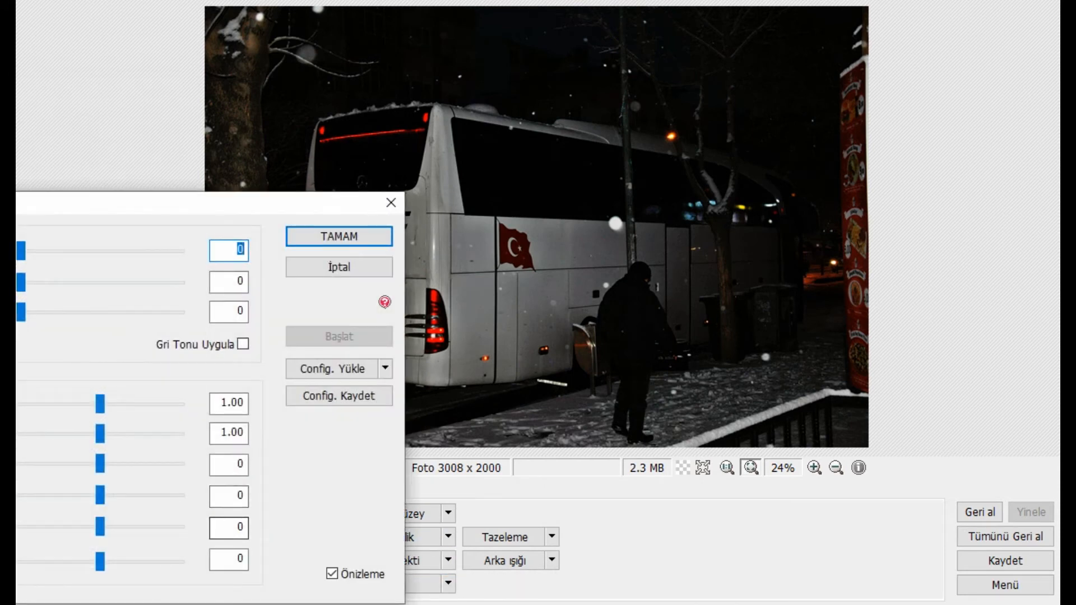
{"action": "left_click", "coordinate": [391, 202]}
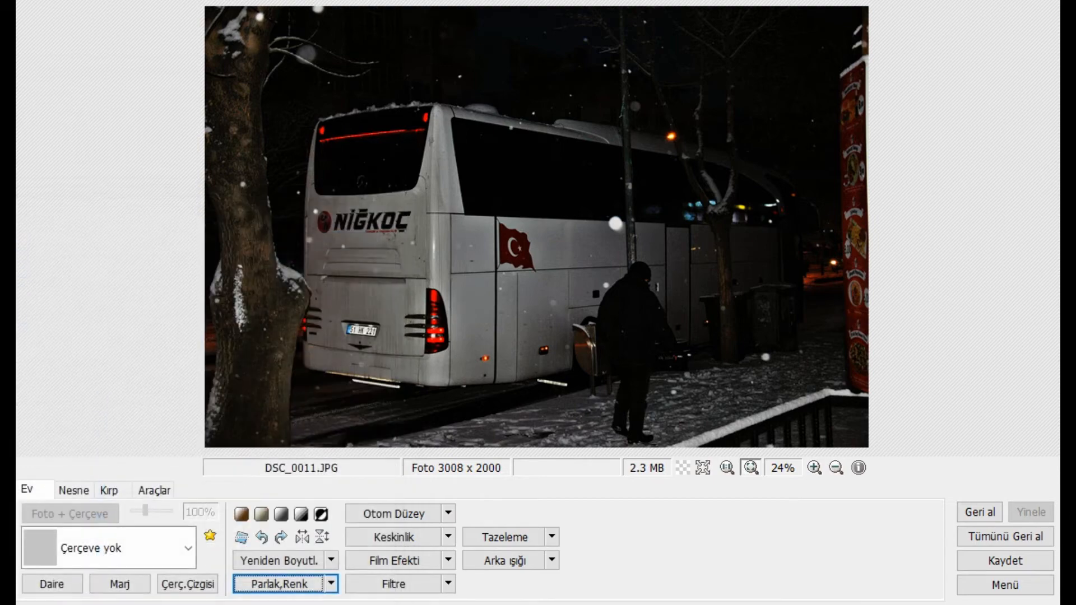
{"action": "left_click", "coordinate": [448, 584]}
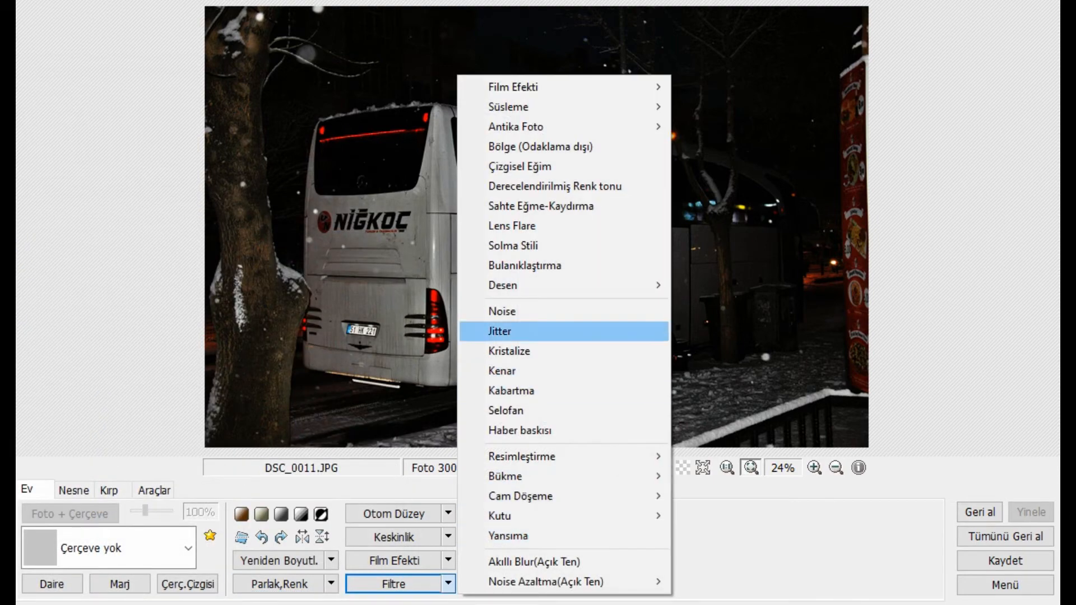
{"action": "mouse_move", "coordinate": [560, 107]}
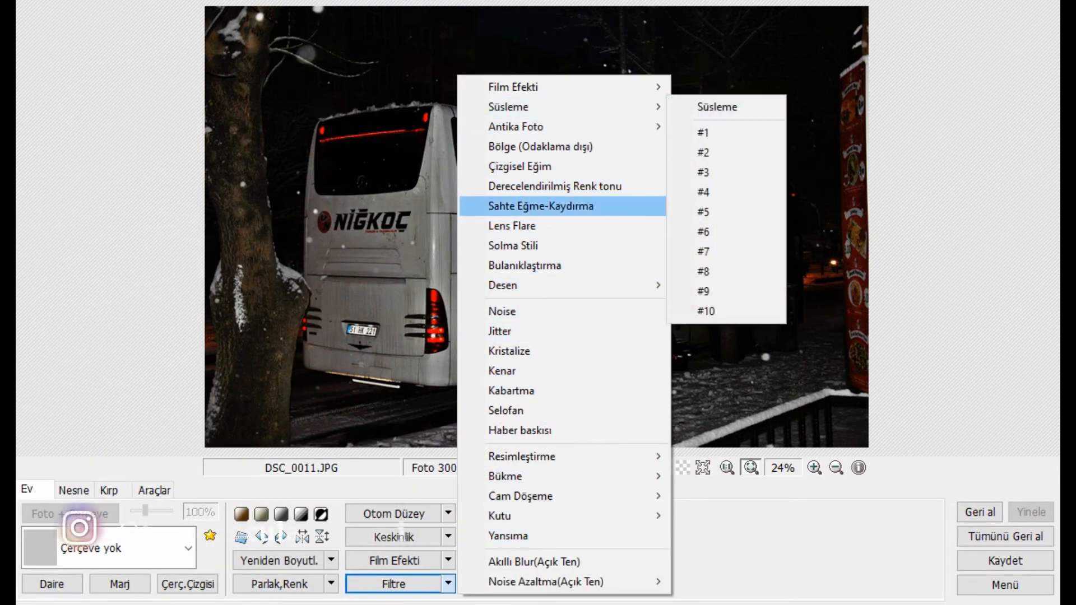
{"action": "left_click", "coordinate": [505, 331]}
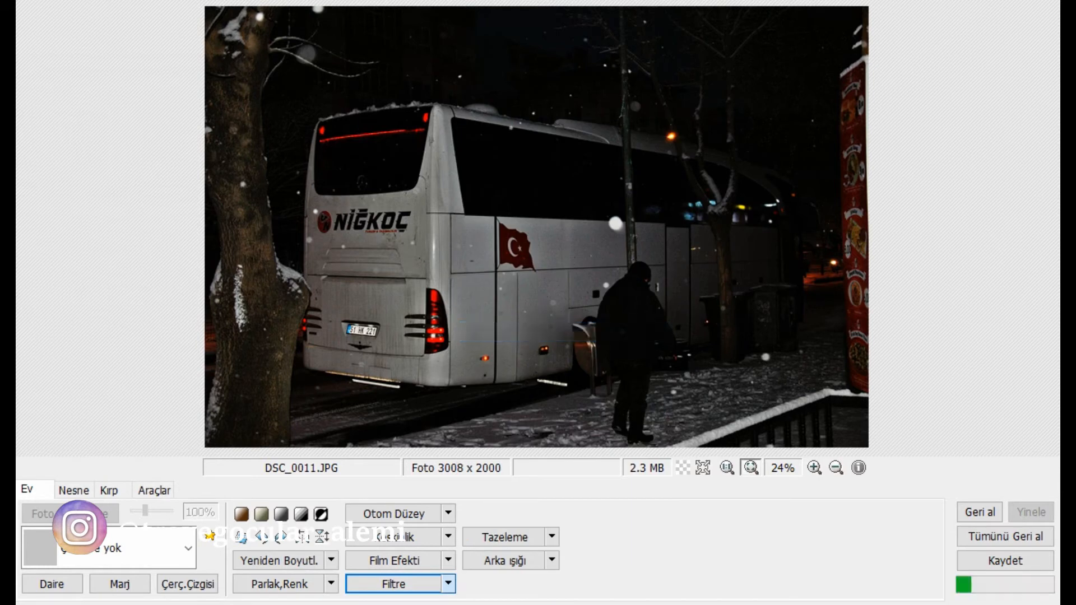
{"action": "left_click_drag", "start_coordinate": [208, 495], "coordinate": [192, 495]}
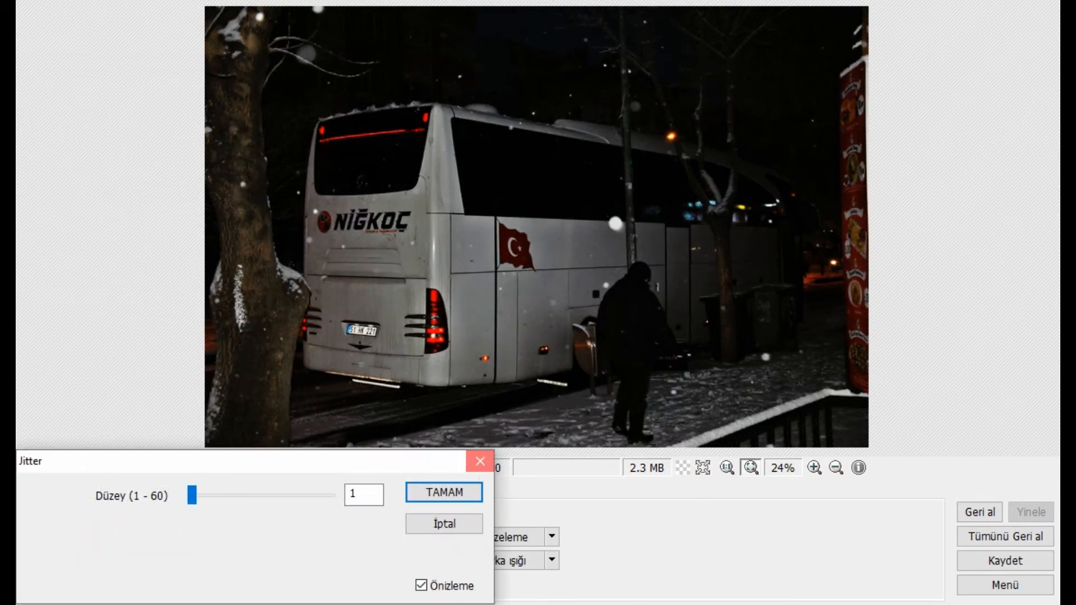
{"action": "left_click", "coordinate": [480, 461]}
Apply a small white Lens Flare below the bus's rear bumper with Uzunluk 9%, Kalınlık 24 px and Şeffaflık 67%
{"action": "left_click", "coordinate": [448, 584]}
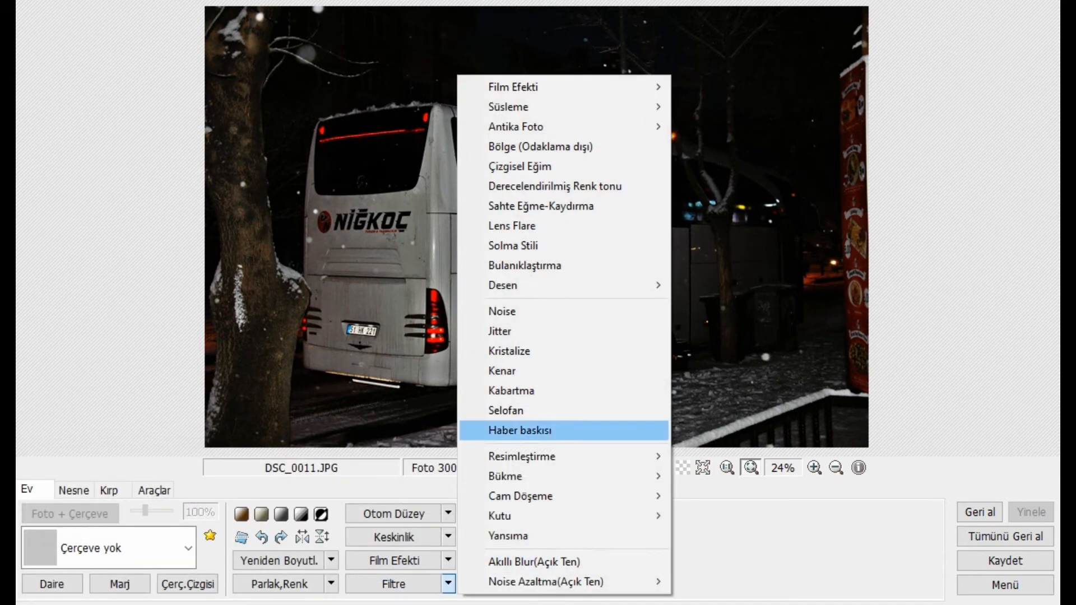
{"action": "left_click", "coordinate": [512, 226]}
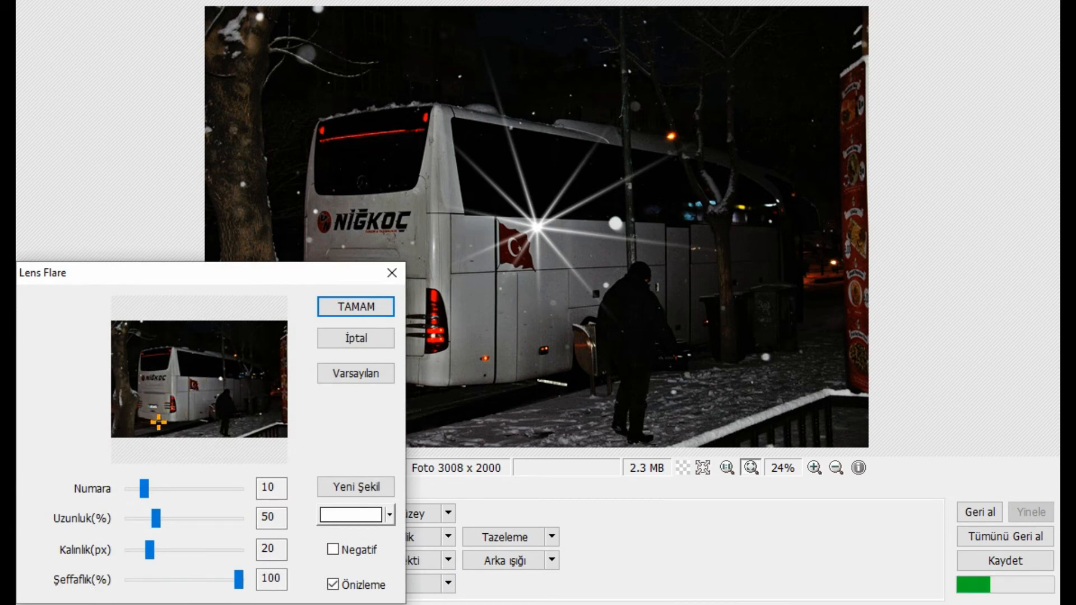
{"action": "left_click_drag", "start_coordinate": [245, 283], "coordinate": [163, 245]}
{"action": "left_click_drag", "start_coordinate": [62, 450], "coordinate": [51, 480]}
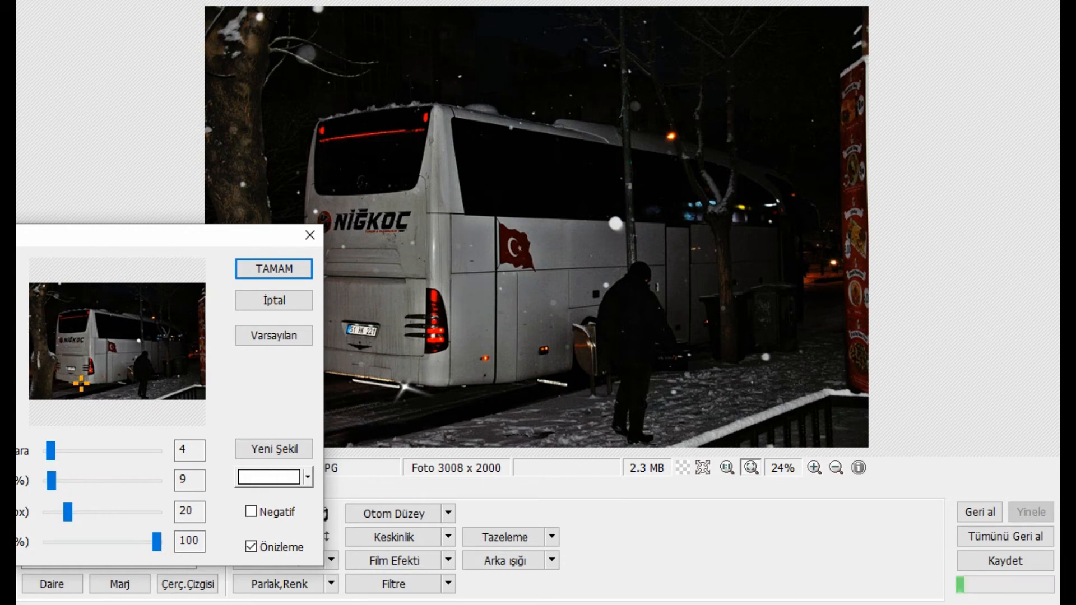
{"action": "left_click_drag", "start_coordinate": [157, 542], "coordinate": [84, 541]}
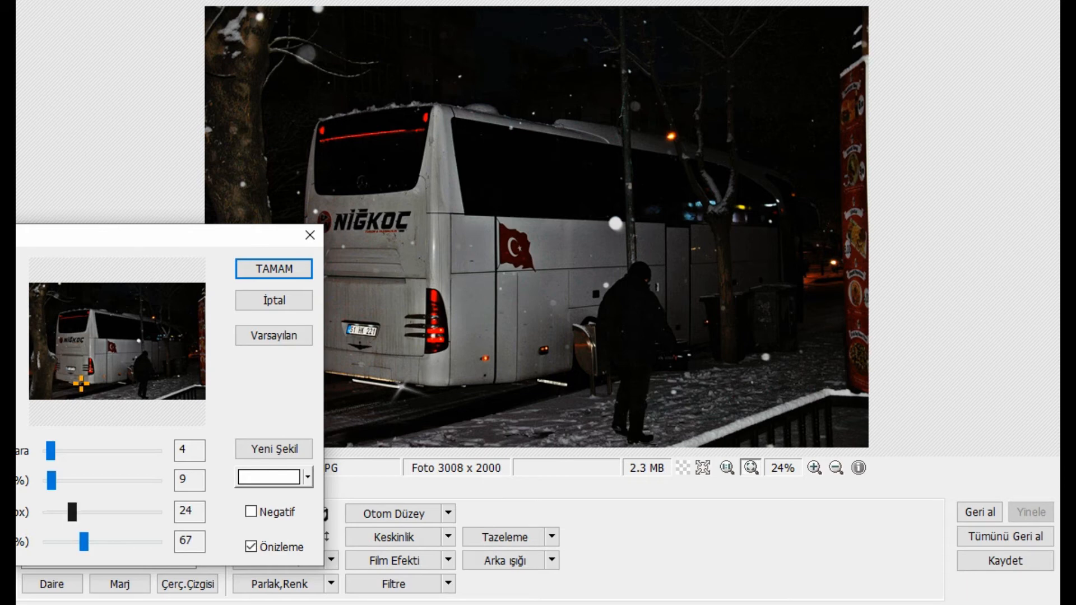
{"action": "mouse_move", "coordinate": [50, 451]}
{"action": "left_mouse_down"}
{"action": "mouse_move", "coordinate": [71, 451]}
{"action": "mouse_move", "coordinate": [54, 450]}
{"action": "left_mouse_up"}
{"action": "left_click", "coordinate": [274, 269]}
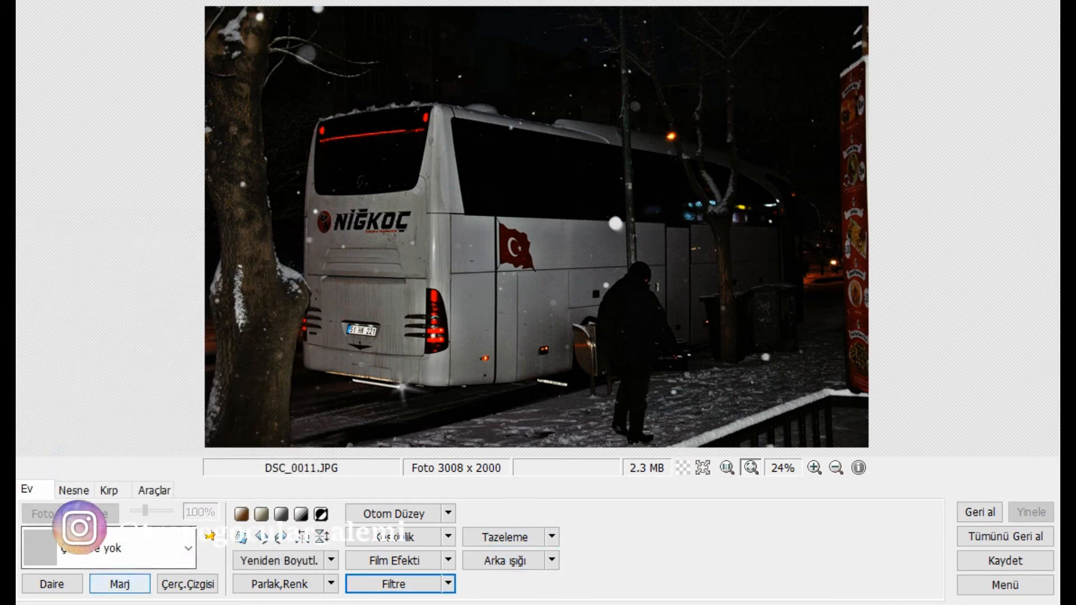
Set the Effect Brush to the Bulanıklaştırma effect at the largest brush size for the area above the bus roof
{"action": "left_click", "coordinate": [155, 490]}
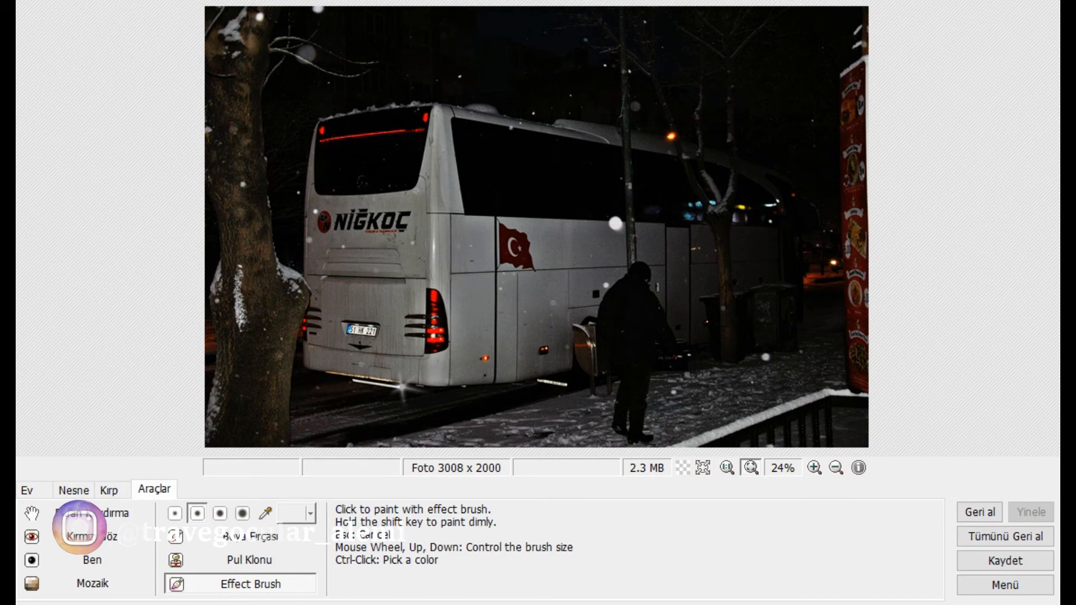
{"action": "left_click", "coordinate": [250, 584]}
{"action": "left_click", "coordinate": [250, 584]}
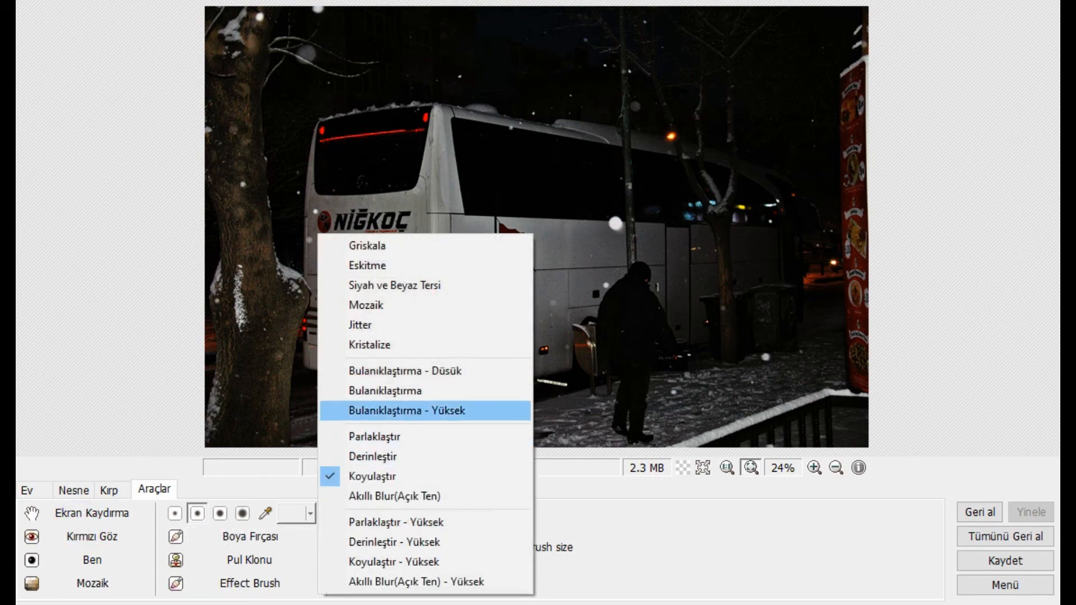
{"action": "left_click", "coordinate": [392, 391]}
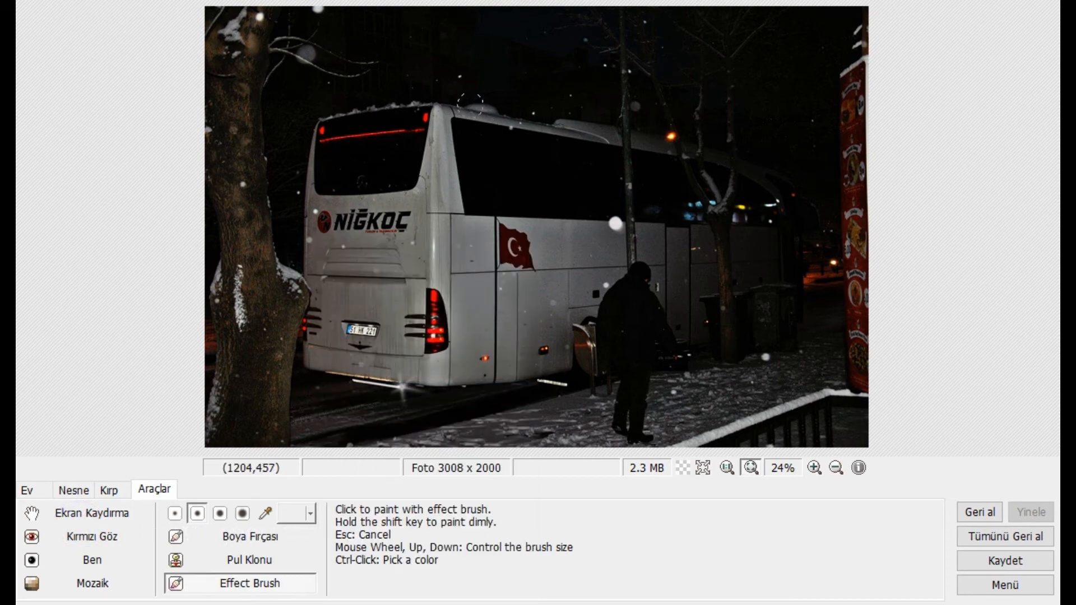
{"action": "scroll", "coordinate": [469, 104], "scroll_direction": "up", "scroll_amount": 2}
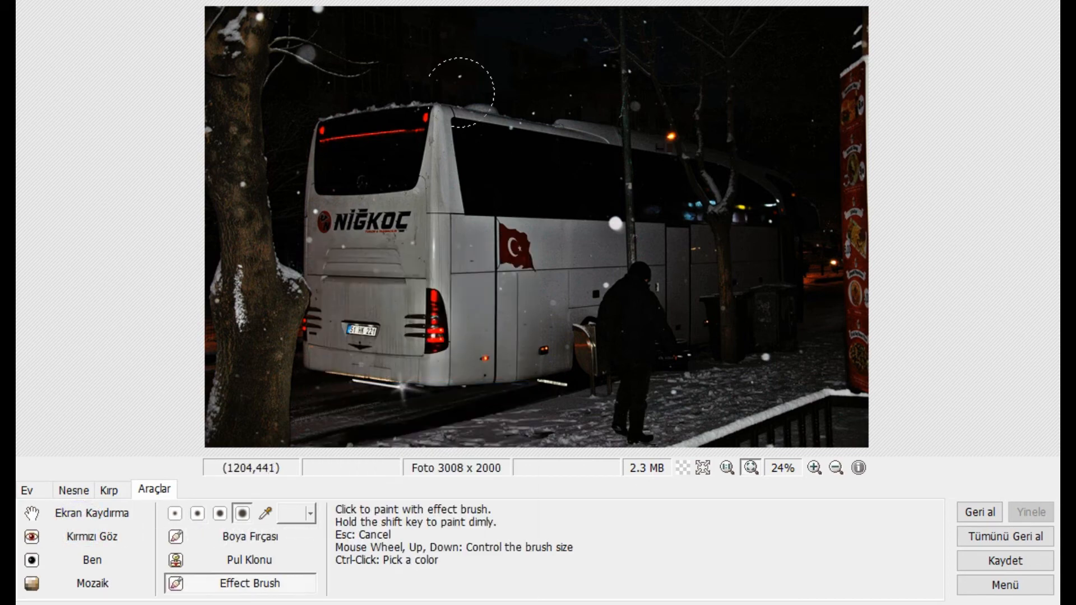